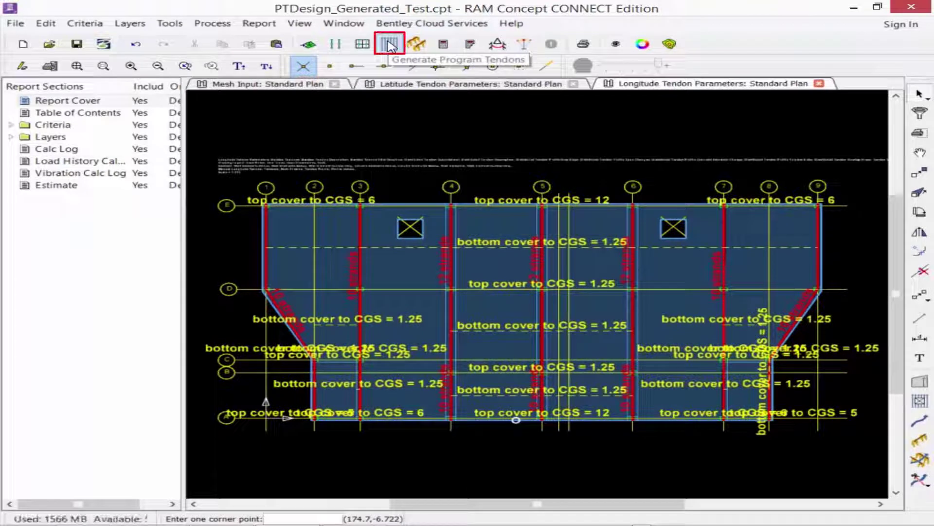
Step: Generate the program tendons and display the Generated Latitude Tendon standard plan
left_click(390, 46)
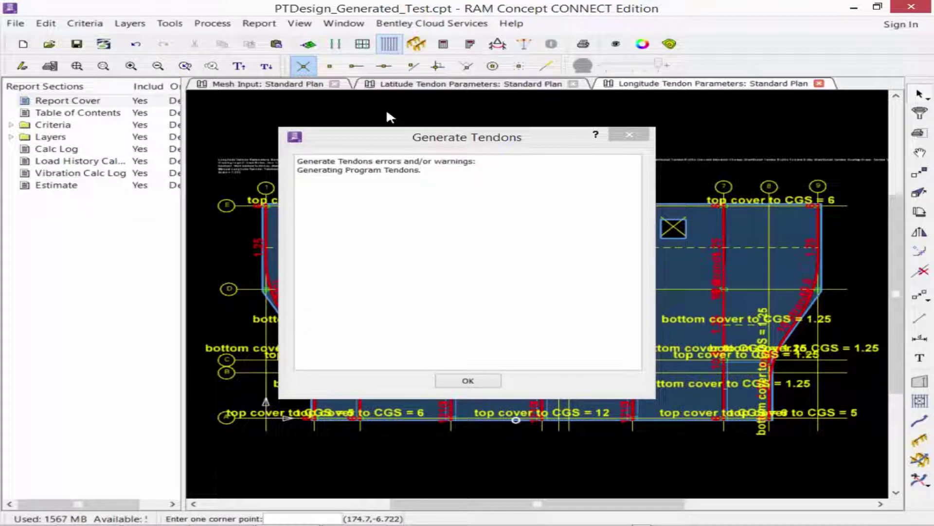
left_click(468, 380)
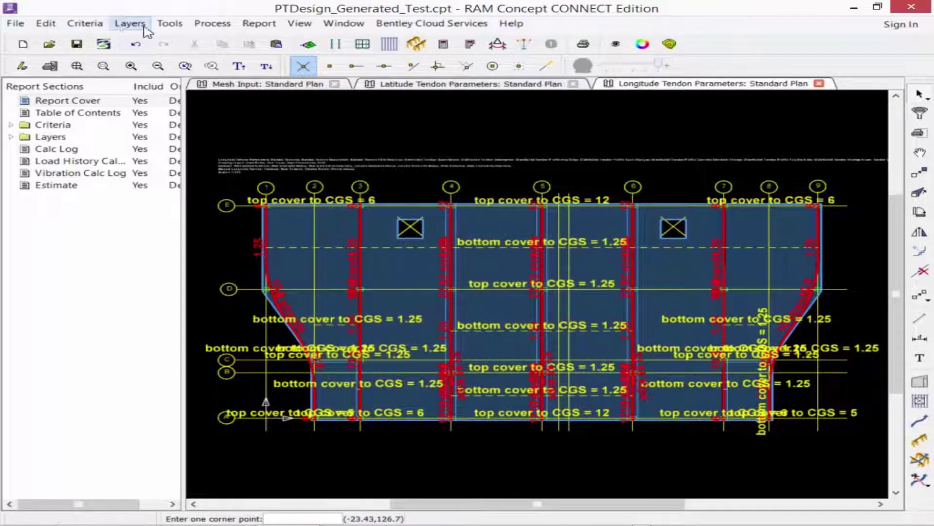
left_click(143, 25)
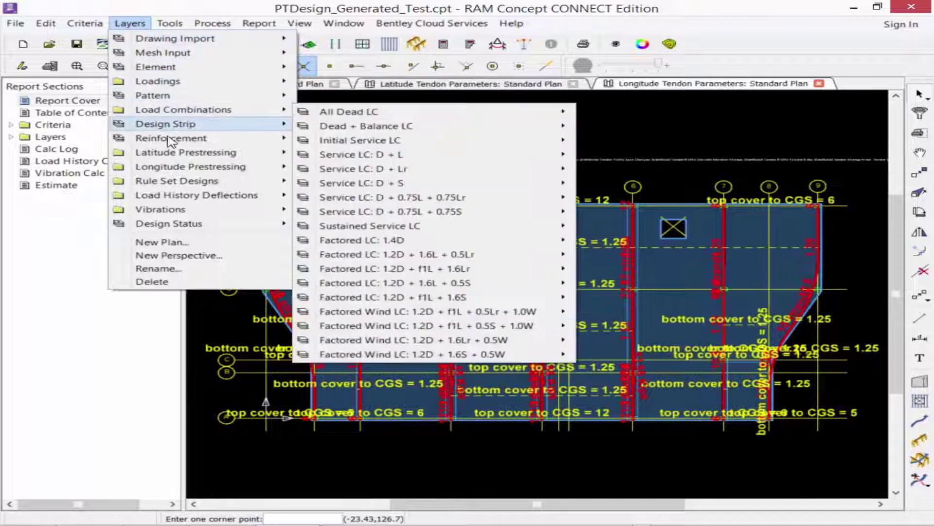
mouse_move(195, 152)
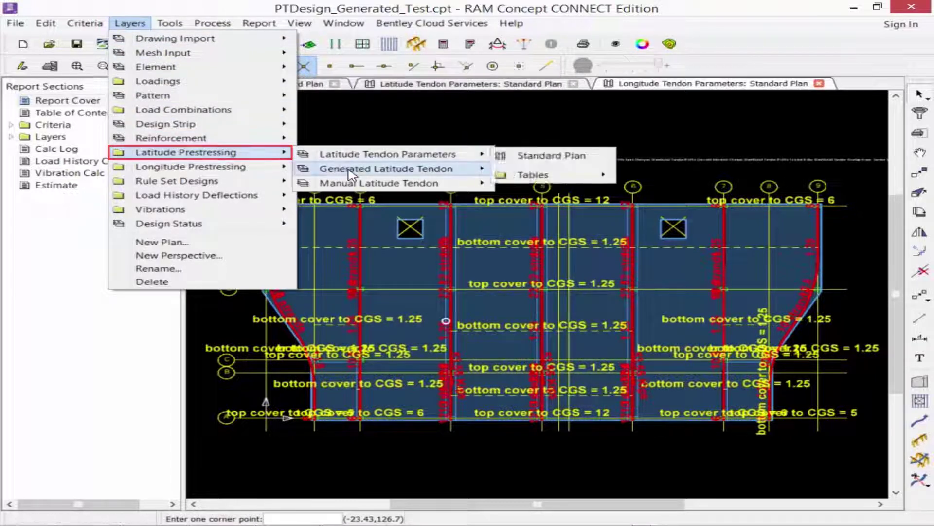
mouse_move(316, 169)
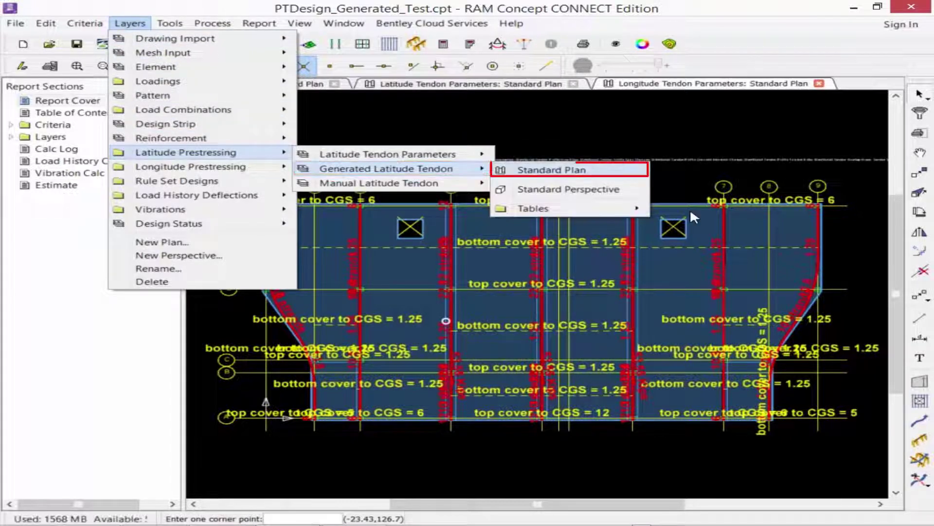
left_click(551, 169)
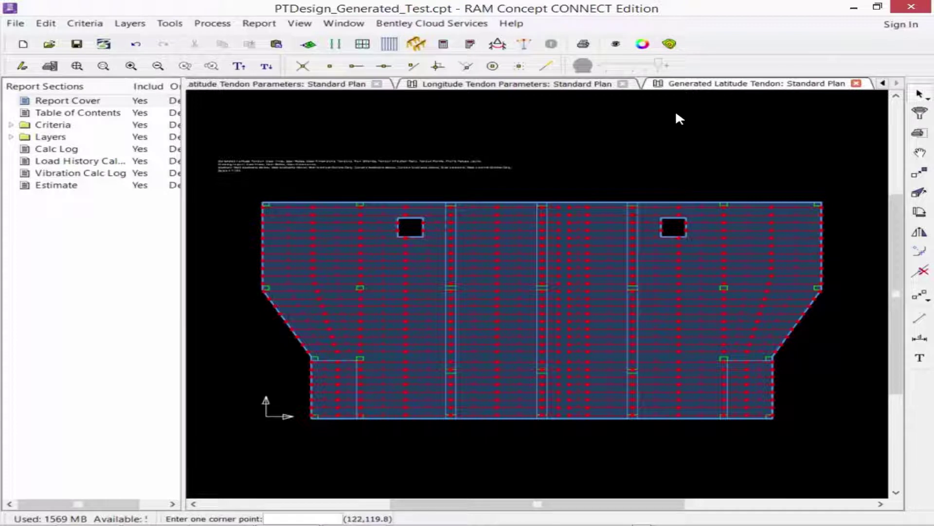
Step: Switch to the Generated Longitude Tendon standard plan under Longitude Prestressing
left_click(130, 23)
mouse_move(183, 165)
mouse_move(365, 184)
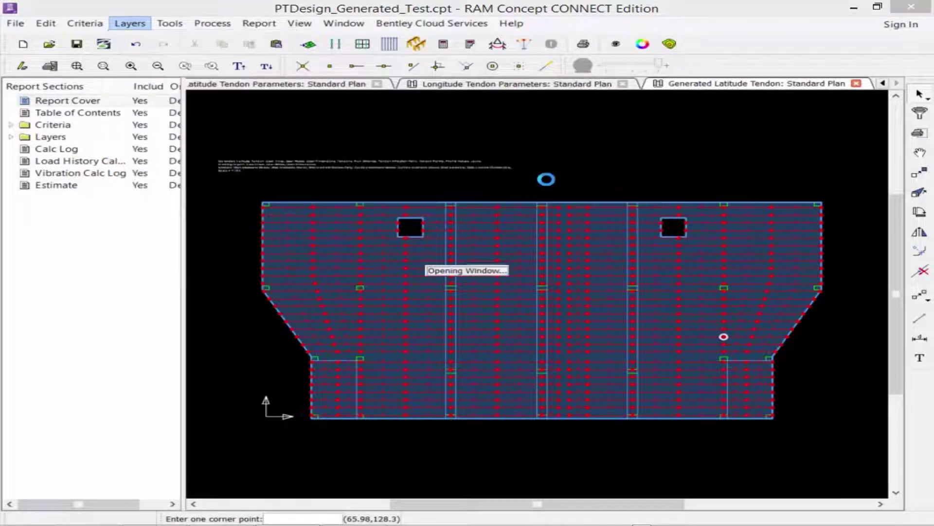
left_click(541, 184)
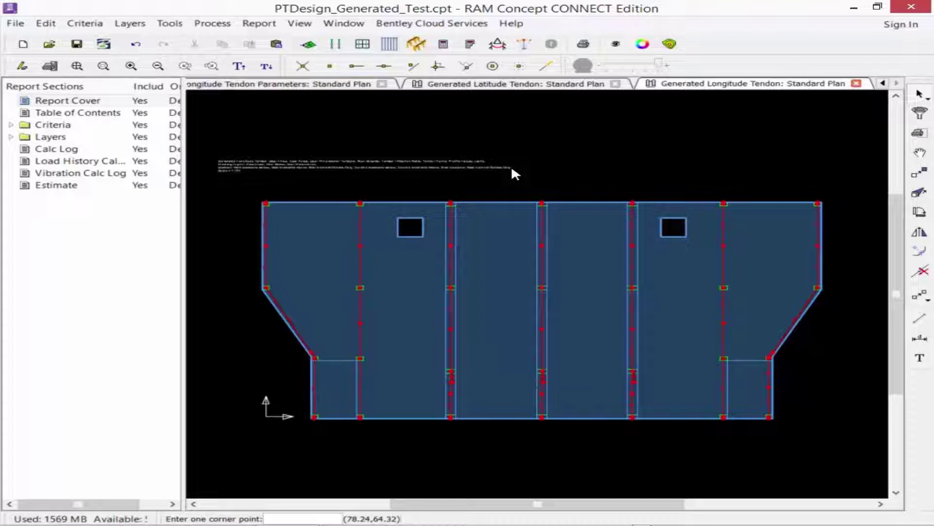
left_click(519, 152)
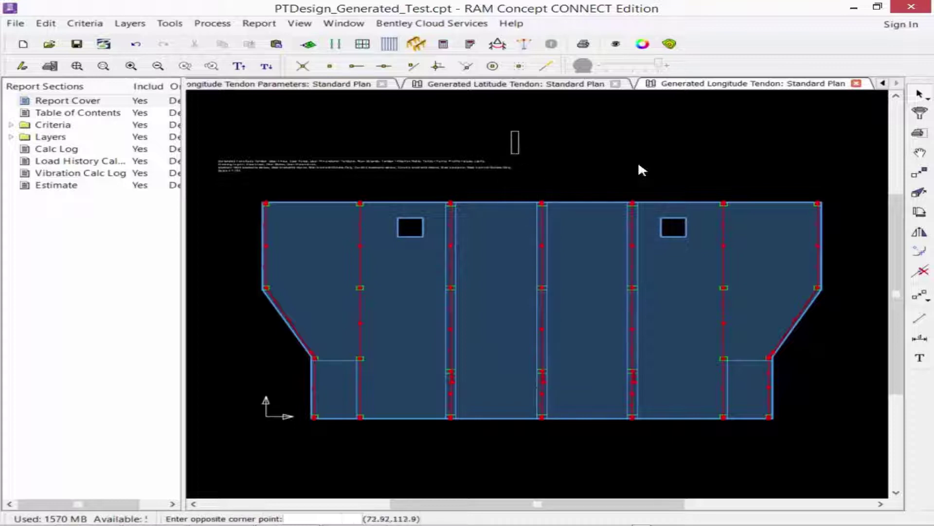
key("Escape")
scroll(498, 297, "up", 5)
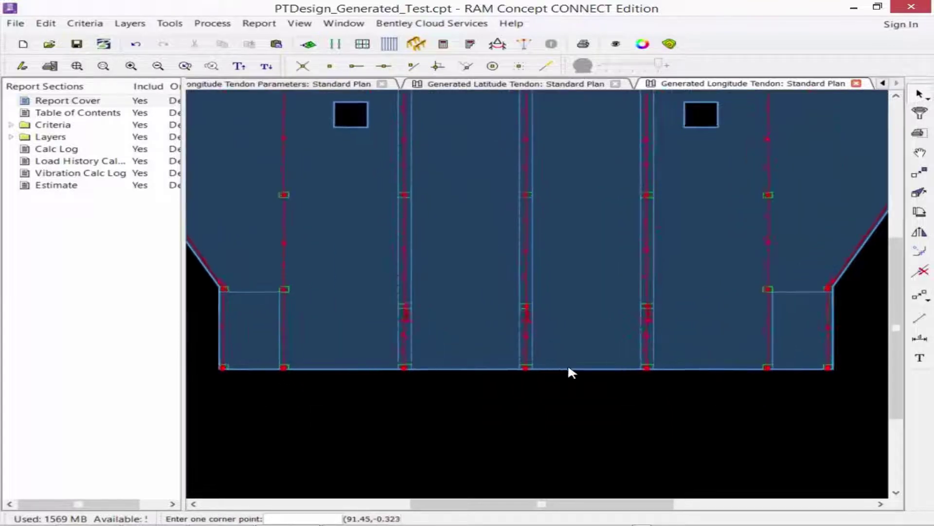
scroll(515, 336, "up", 1)
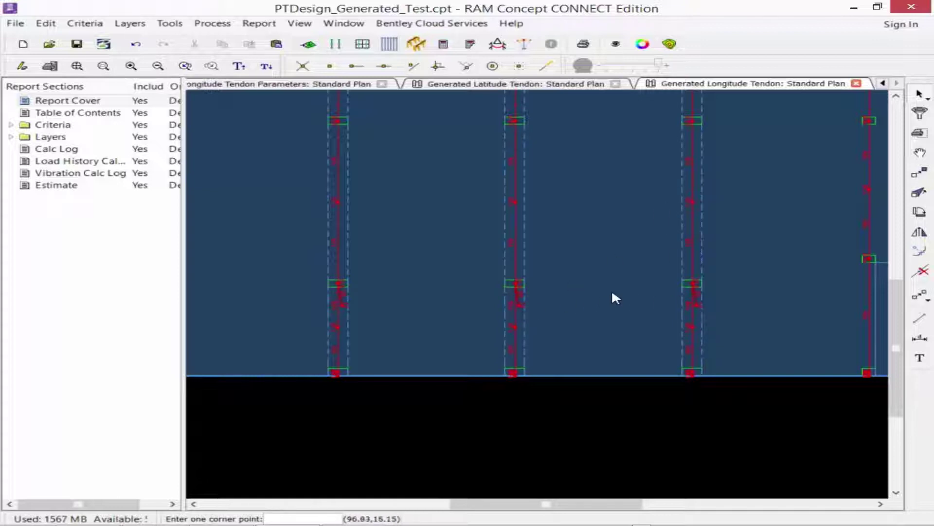
left_click(77, 66)
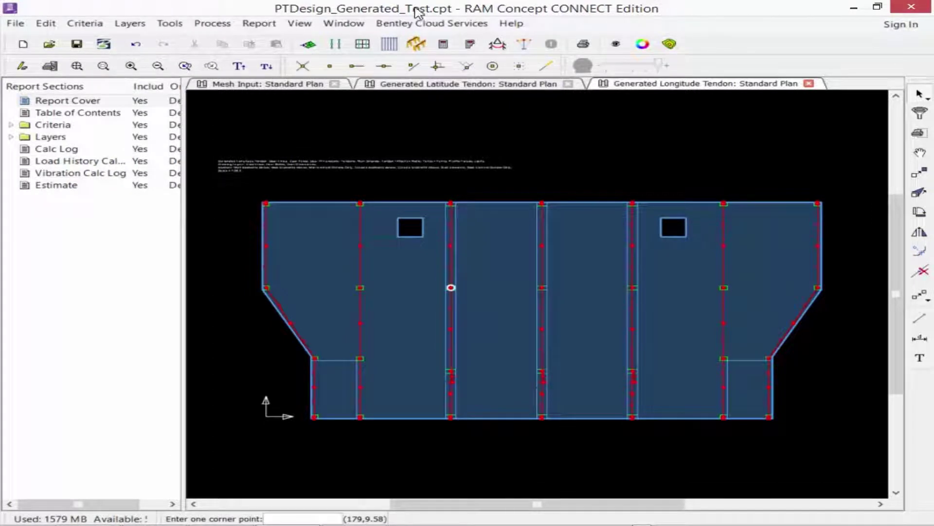
Step: Open Calc Options from the Criteria menu and set a 3-foot element size
left_click(89, 24)
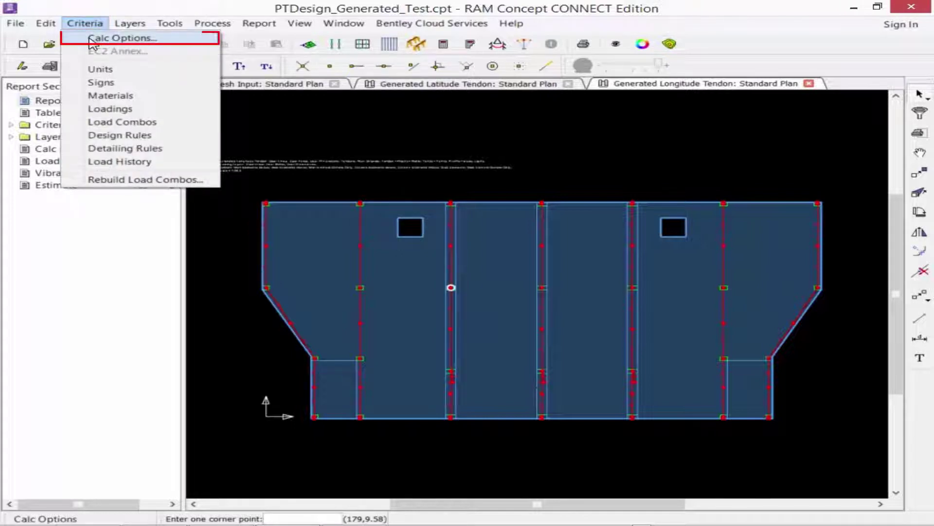
key("Return")
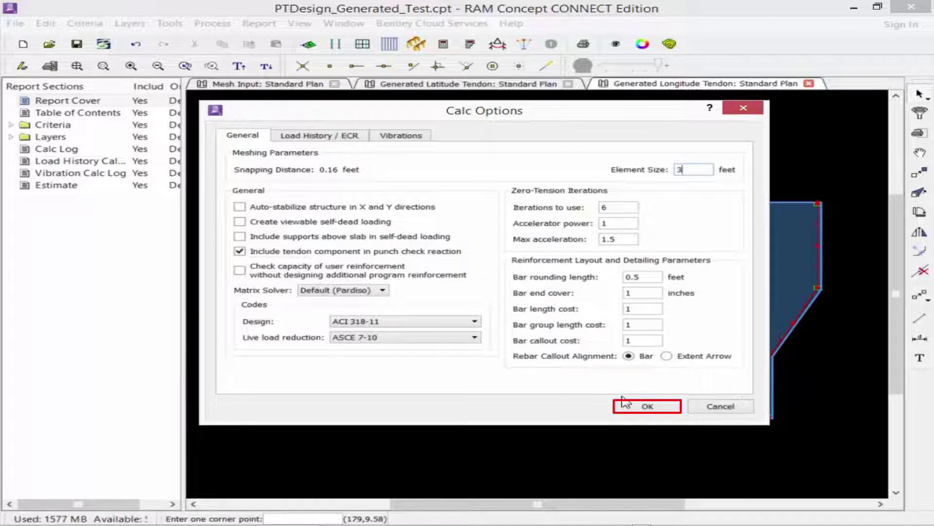
Step: Accept the calc options, then run the calculation and regenerate the mesh
left_click(647, 406)
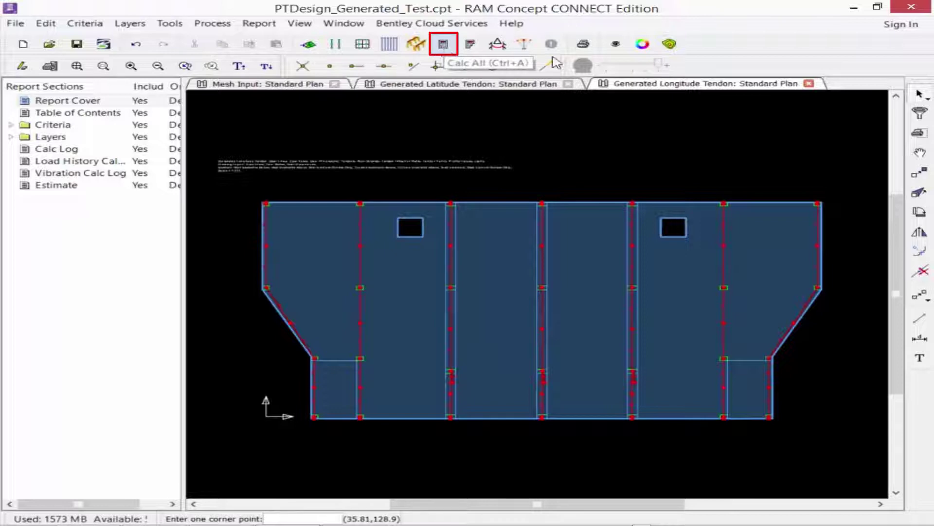
left_click(443, 45)
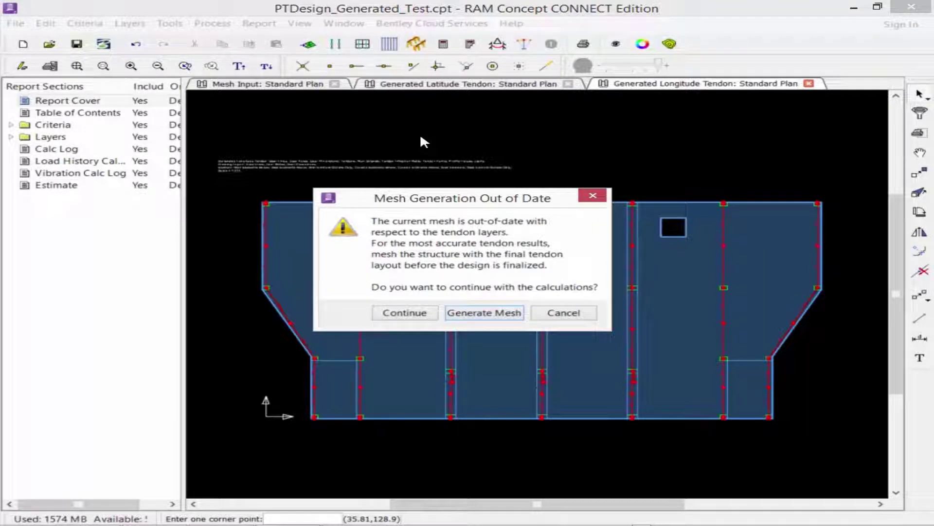
left_click(476, 314)
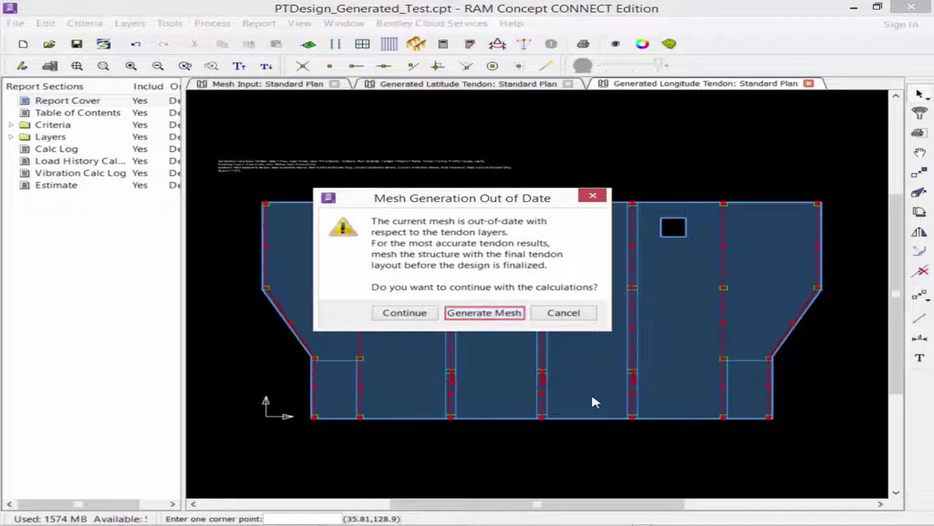
key("Return")
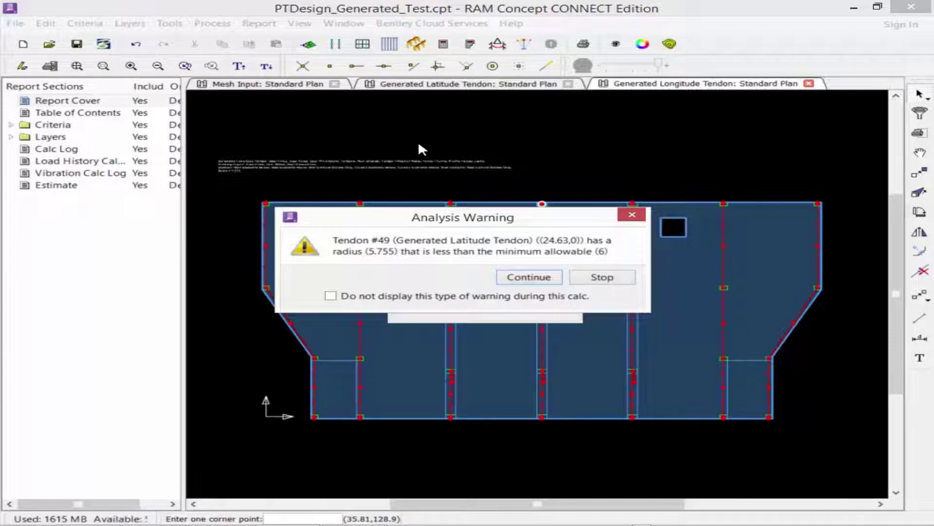
Step: Suppress the radius, tendon-outside-slab, strip and tendon warnings, continuing the calculation each time
left_click(419, 296)
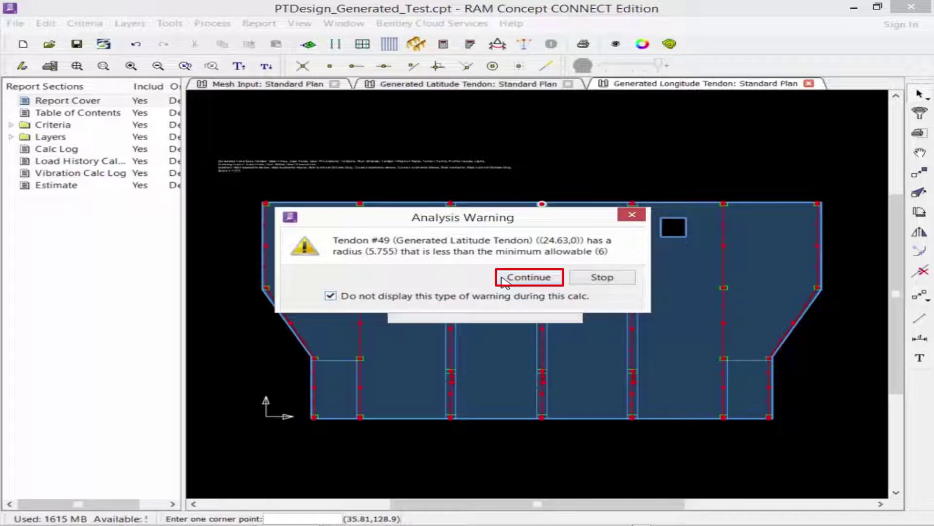
left_click(528, 277)
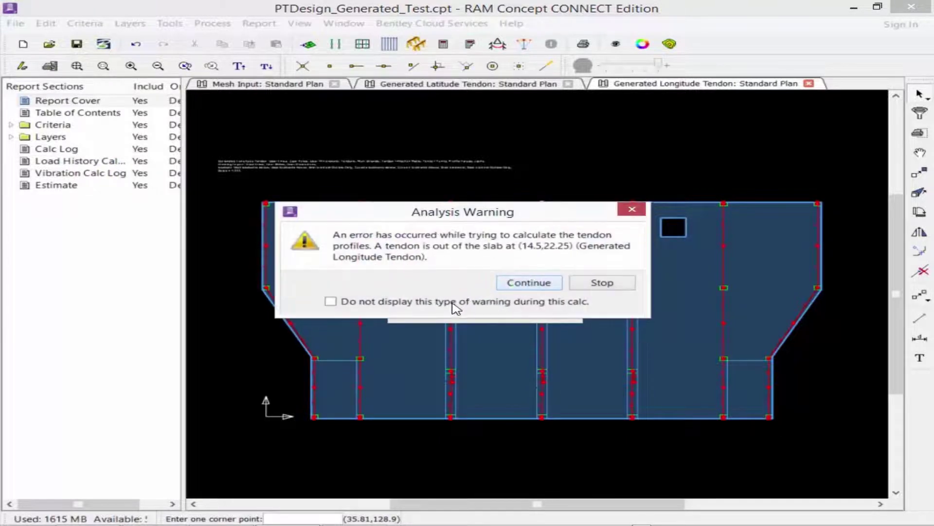
left_click(455, 304)
left_click(520, 283)
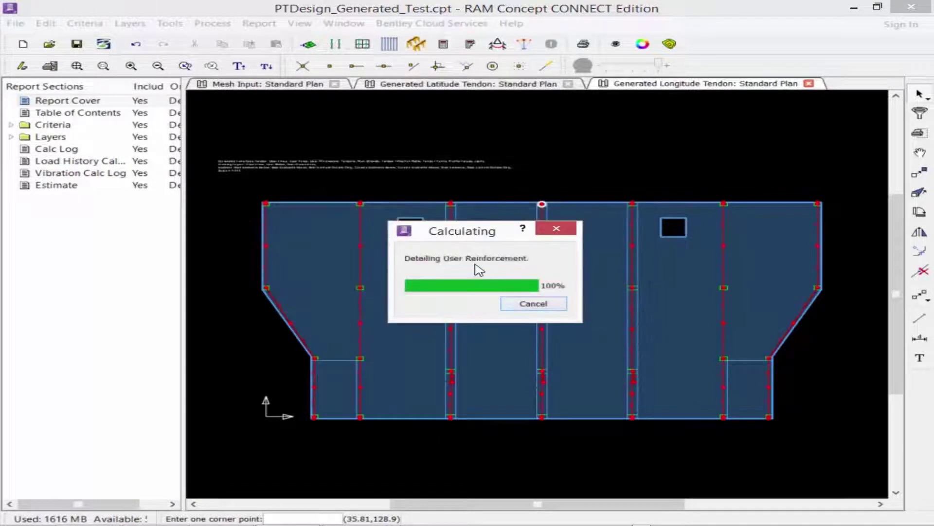
left_click(417, 295)
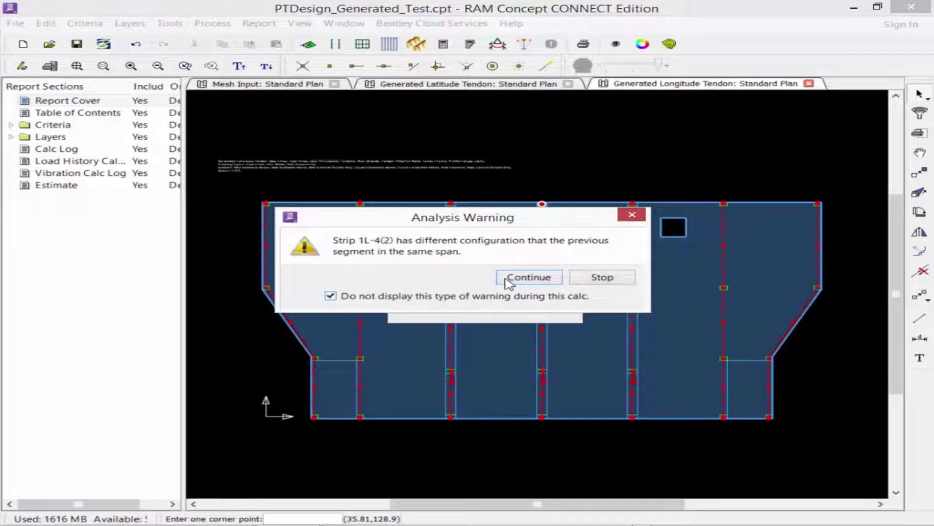
left_click(516, 277)
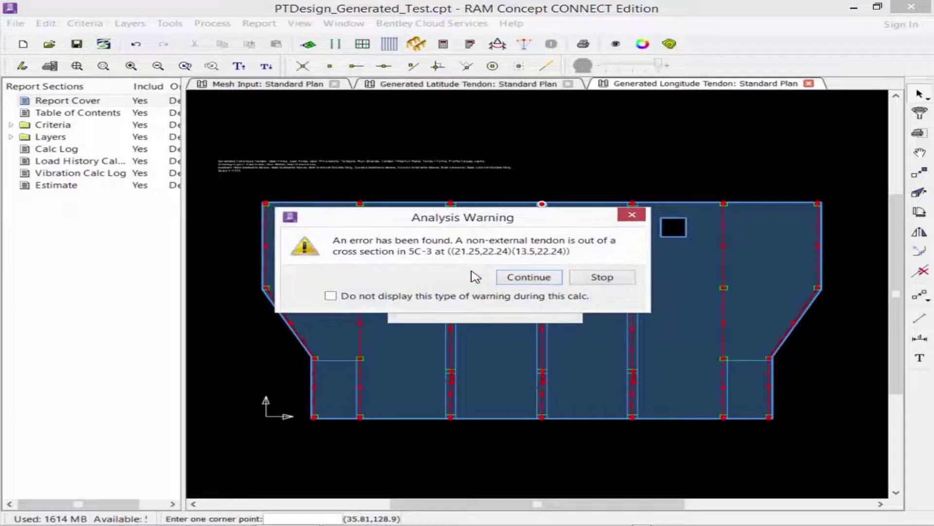
left_click(482, 296)
left_click(513, 277)
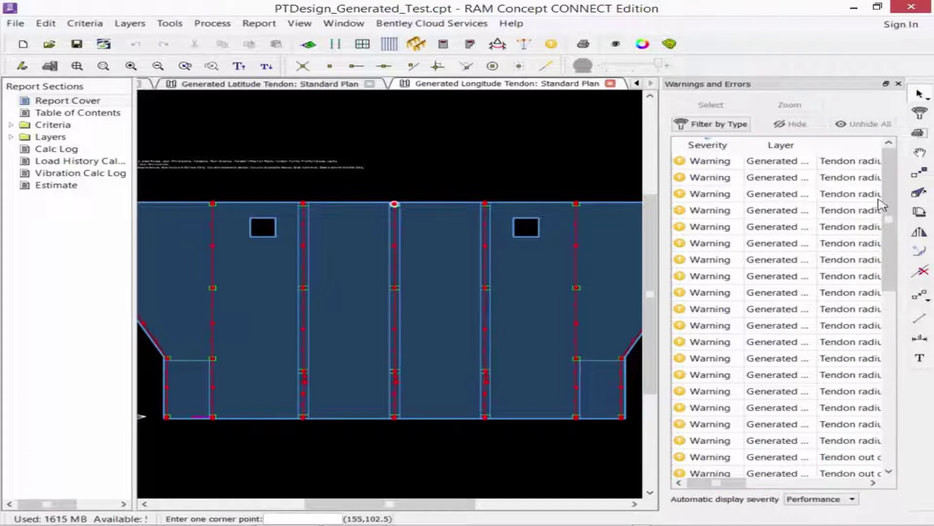
Step: Highlight the tendons behind the first five radius warnings on the latitude plan, returning to the fourth
left_click(707, 164)
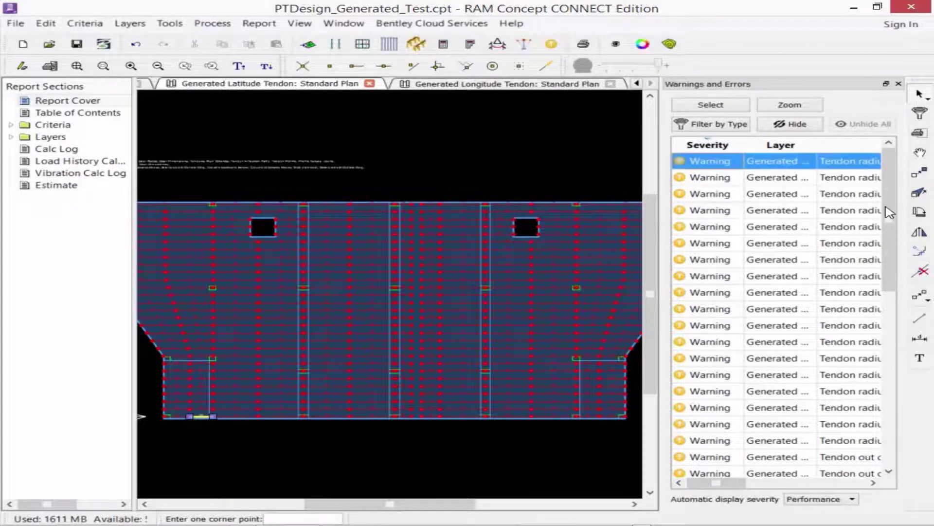
left_click(708, 178)
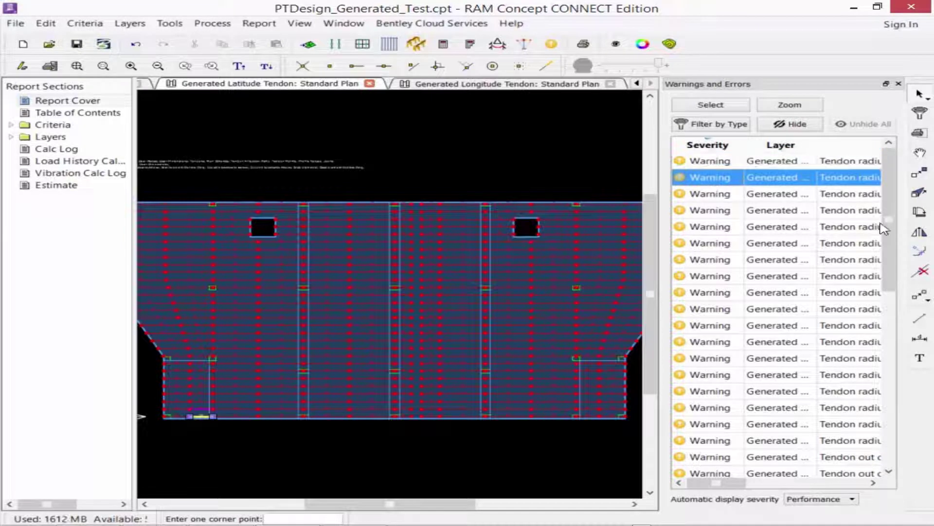
left_click(710, 195)
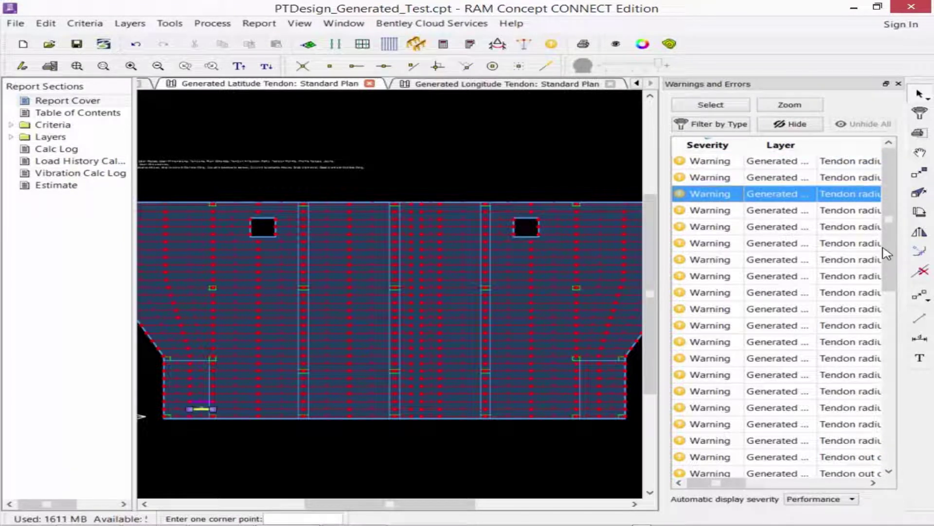
left_click(710, 215)
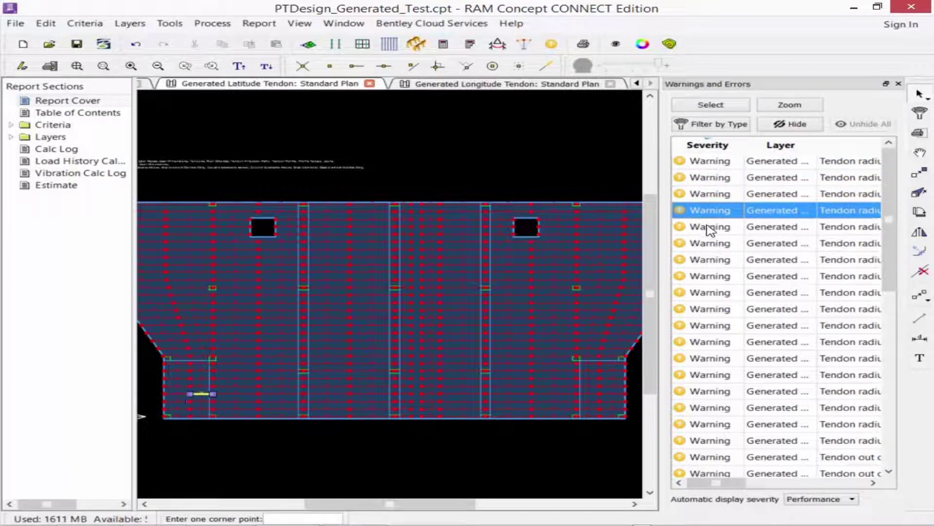
left_click(710, 228)
left_click(705, 210)
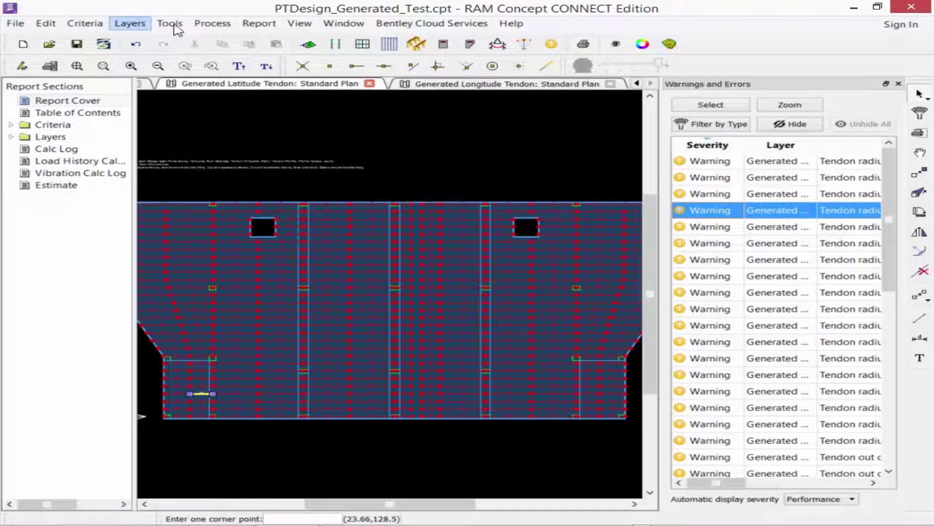
Step: Show the Latitude Tendon Parameters standard plan zoomed into the lower-left slab corner
left_click(140, 23)
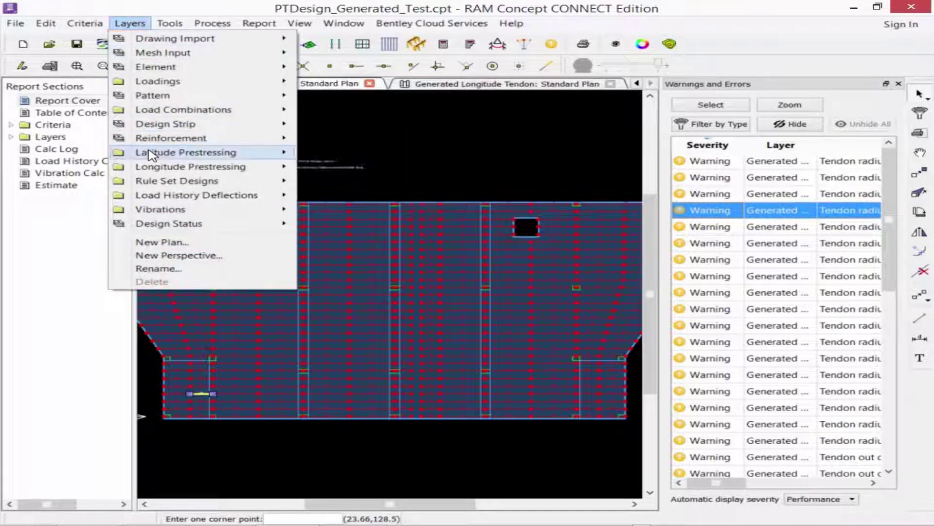
mouse_move(150, 153)
mouse_move(333, 155)
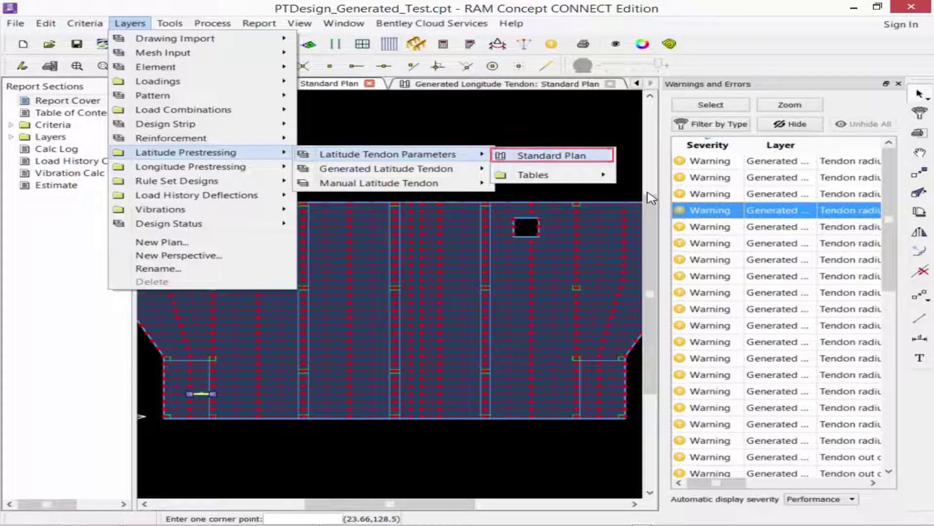
key("Return")
scroll(423, 311, "up", 5)
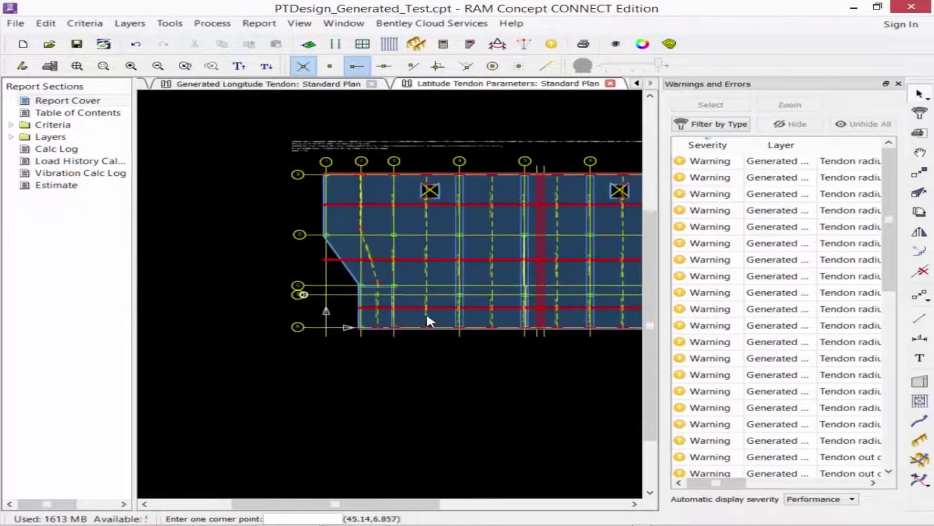
scroll(370, 301, "up", 2)
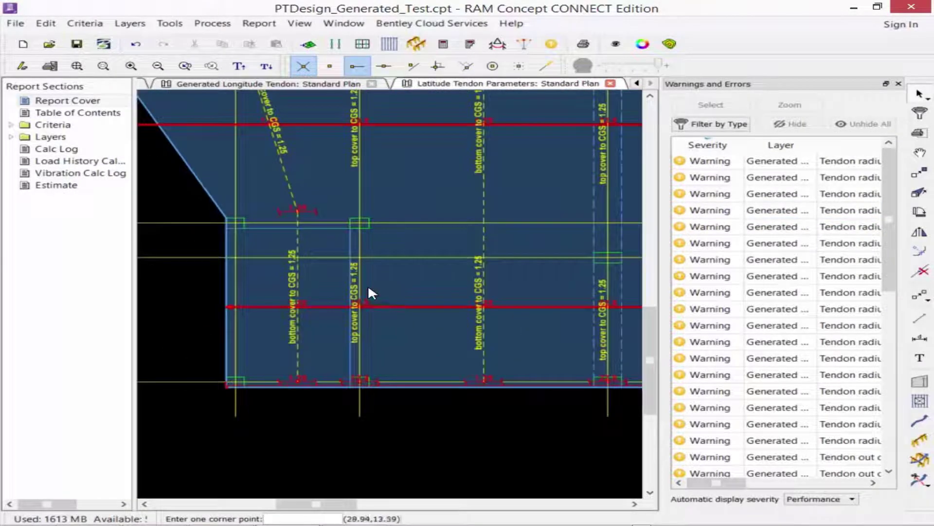
Step: Window-select the two lower support profile point lines on the latitude parameters plan
left_click(369, 283)
left_click(341, 272)
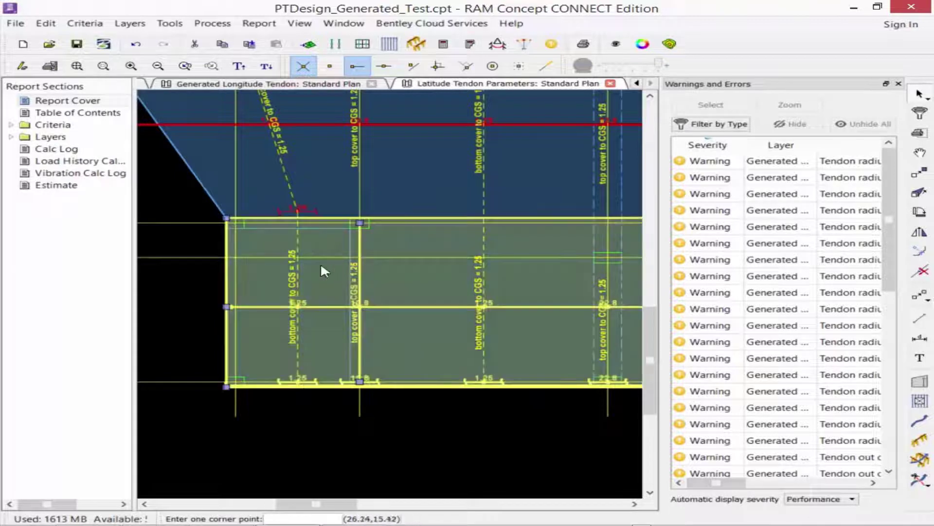
scroll(305, 261, "down", 3)
scroll(136, 292, "up", 3)
scroll(386, 293, "right", 5)
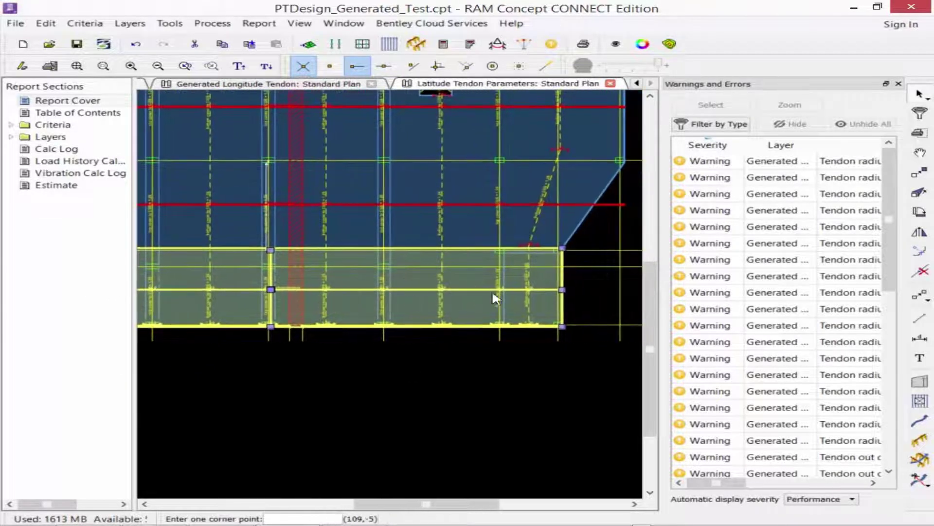
left_click(506, 279)
left_click(612, 340)
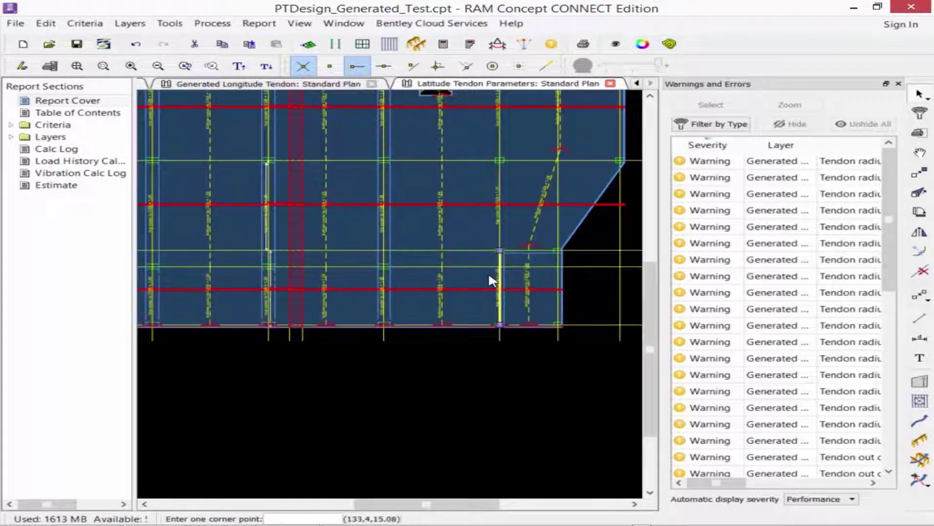
scroll(484, 287, "down", 3)
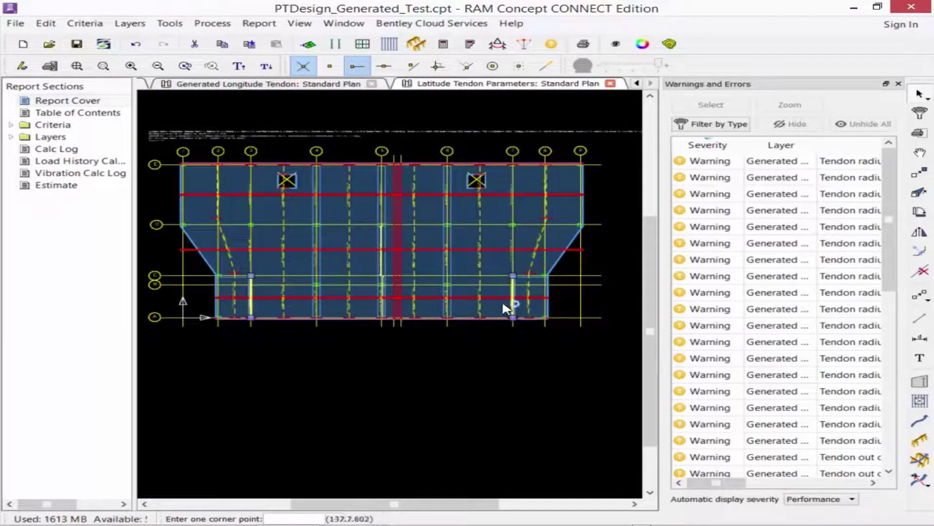
Step: Change the selected profile points' elevation from 1.25 to 3.25 inches
right_click(493, 299)
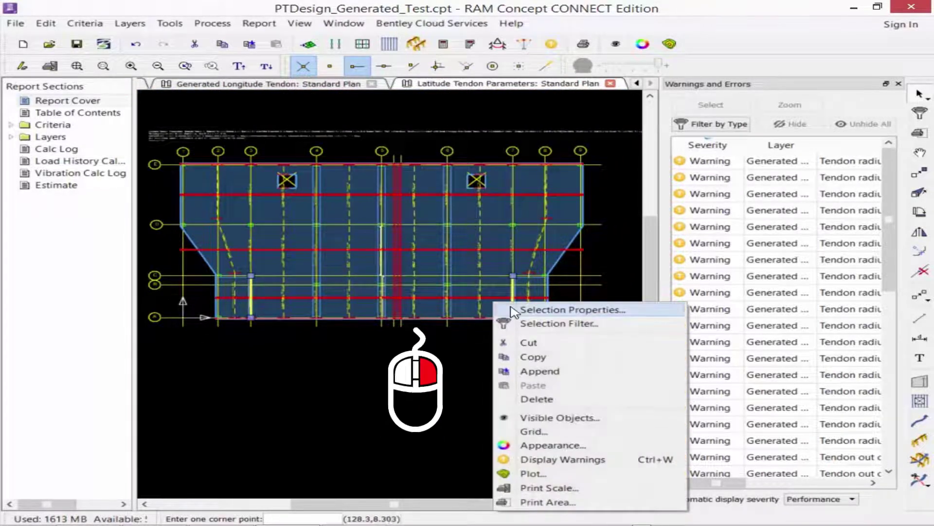
left_click(511, 310)
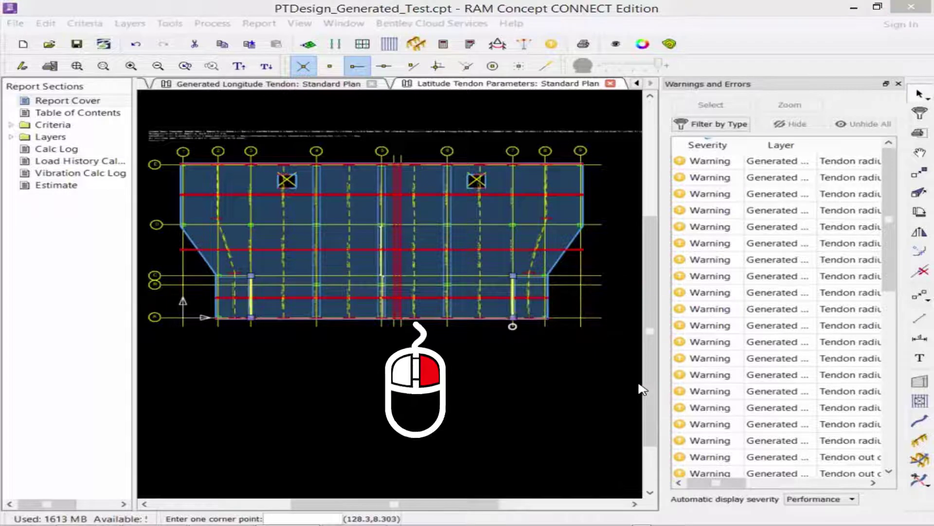
left_click_drag(481, 267, 415, 267)
type("3.25")
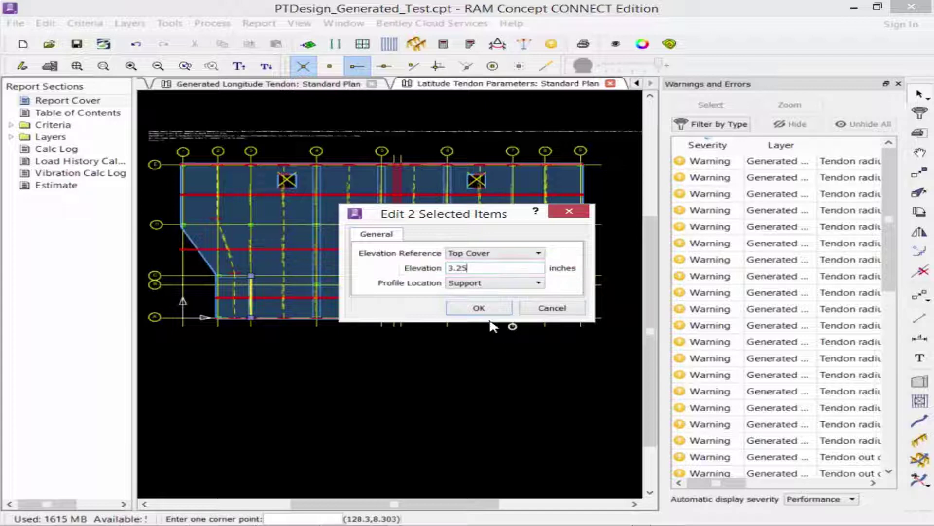
left_click(477, 307)
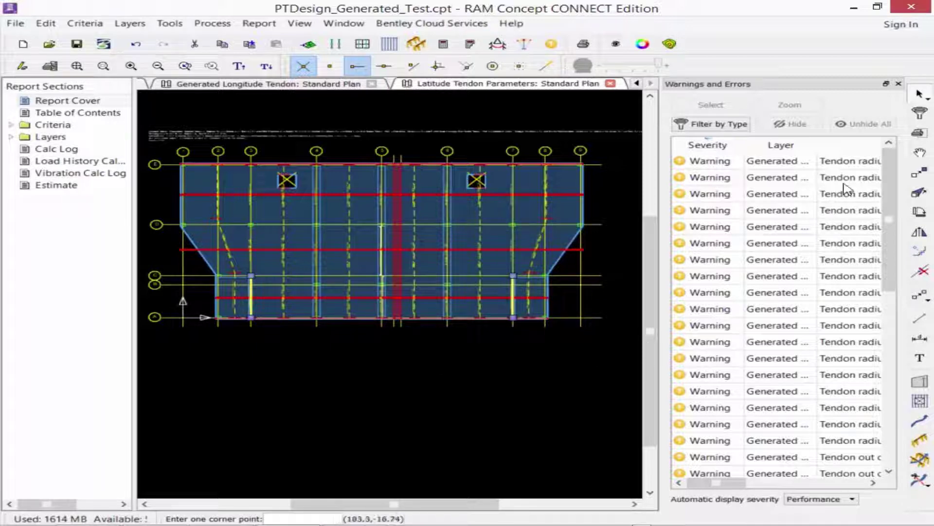
Step: Select the 'Tendon out of cross section' warning to locate its tendon on the longitude plan
scroll(897, 166, "down", 2)
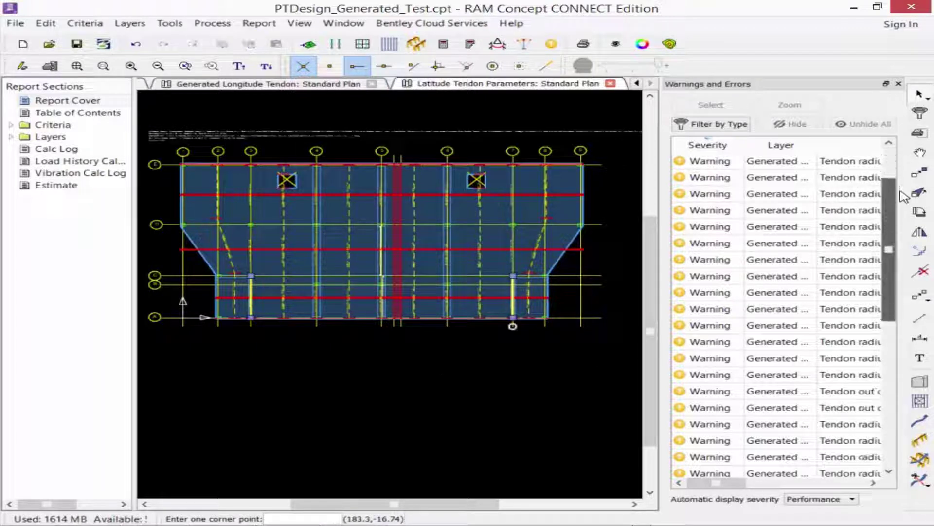
left_click(842, 358)
left_click(842, 483)
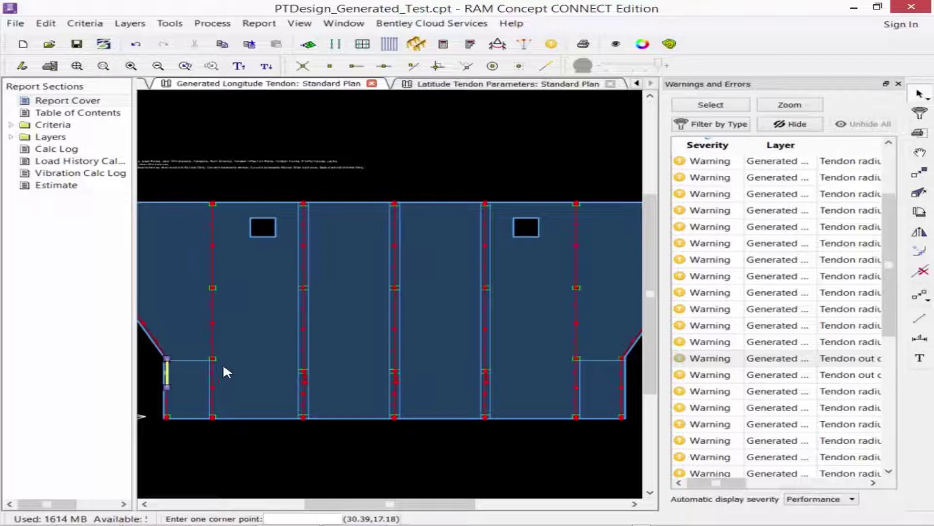
Step: Navigate the Layers menu to Longitude Prestressing > Longitude Tendon Parameters
left_click(129, 24)
mouse_move(160, 170)
mouse_move(413, 169)
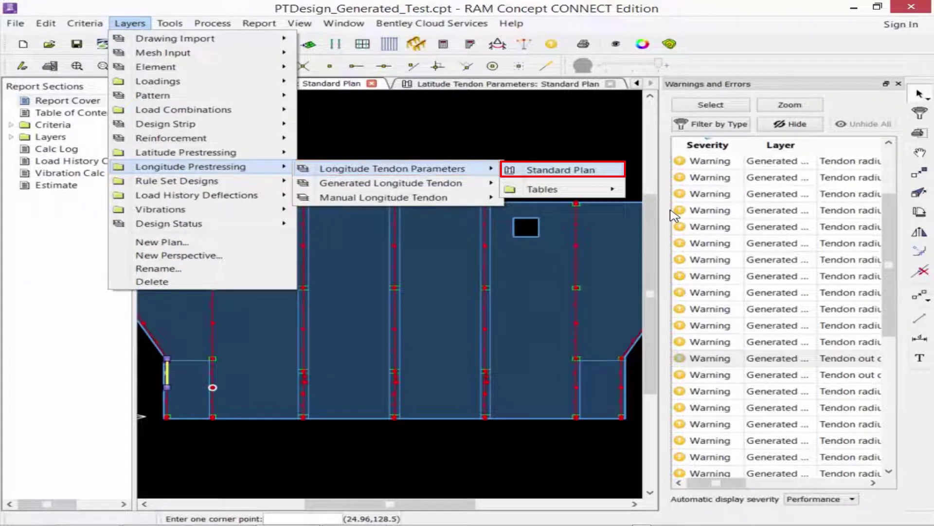
Step: Open the Longitude Tendon Parameters standard plan and pan to show the whole slab
left_click(536, 169)
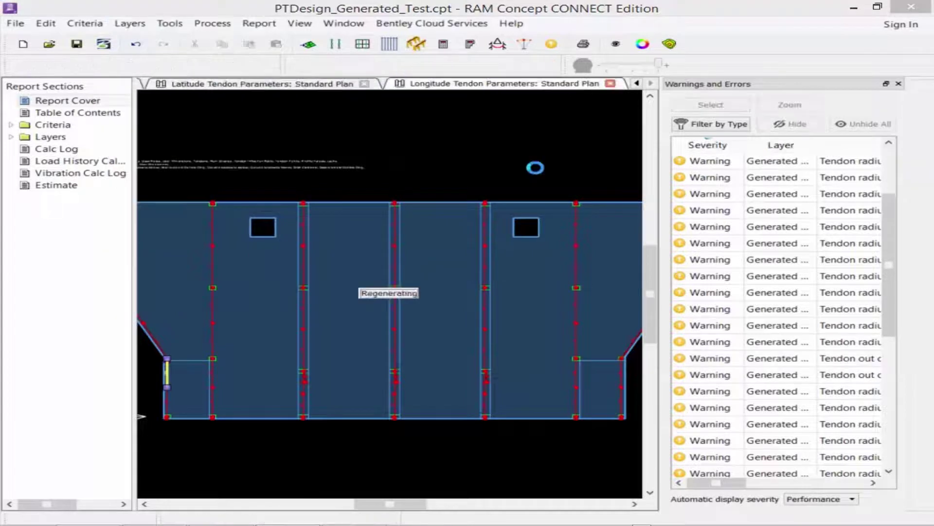
scroll(234, 322, "up", 5)
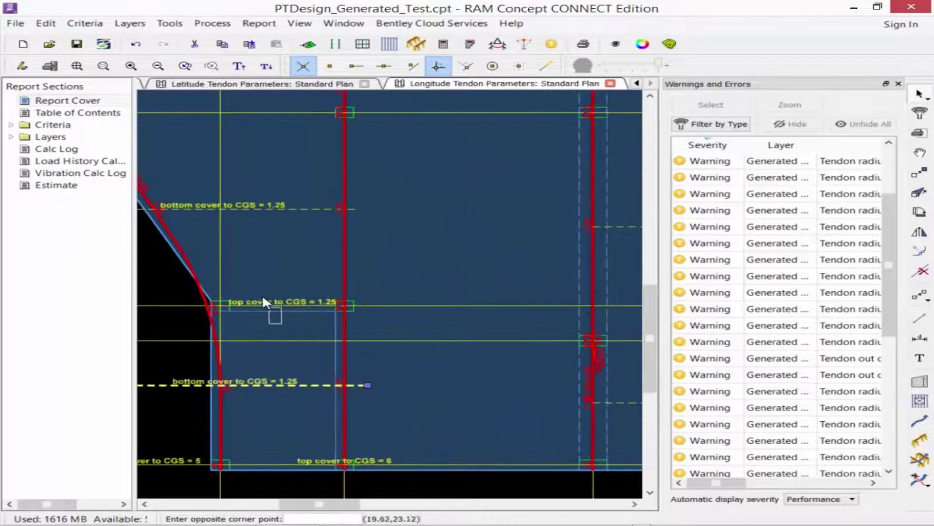
scroll(270, 293, "down", 5)
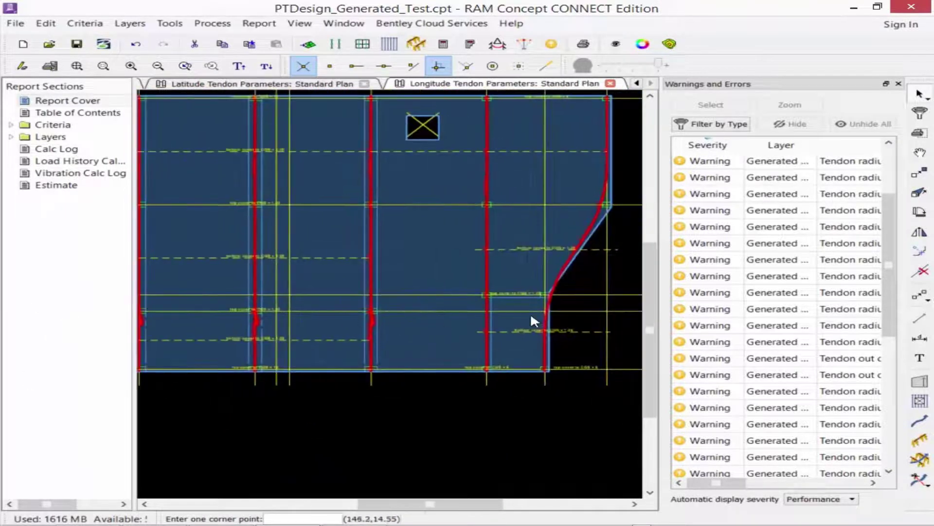
scroll(507, 285, "down", 2)
middle_click_drag(487, 301, 526, 306)
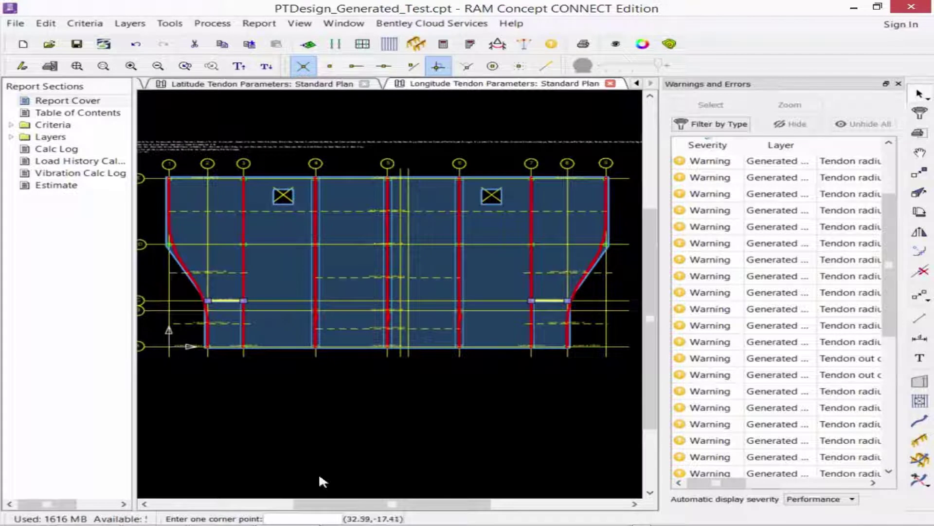
Step: Set the two selected support profile points near the angled edges to 3.25 inch elevation
right_click(255, 380)
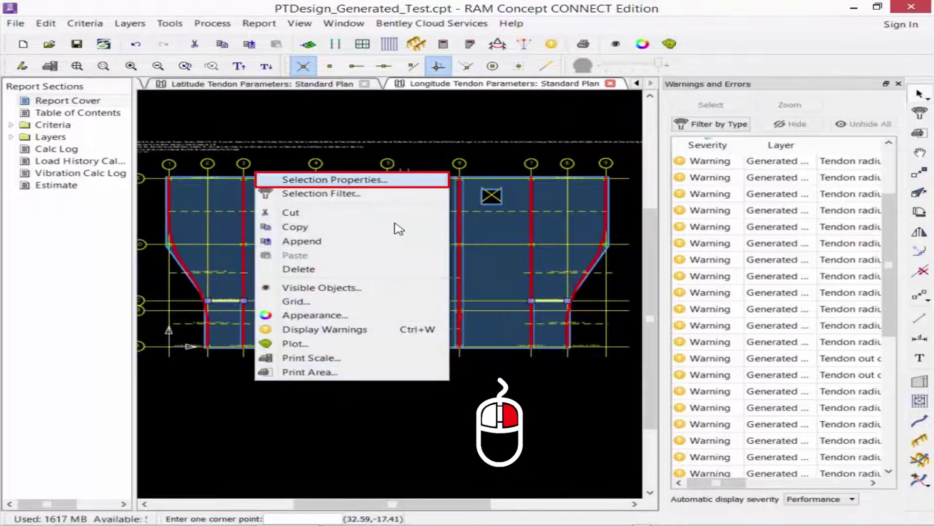
left_click(312, 180)
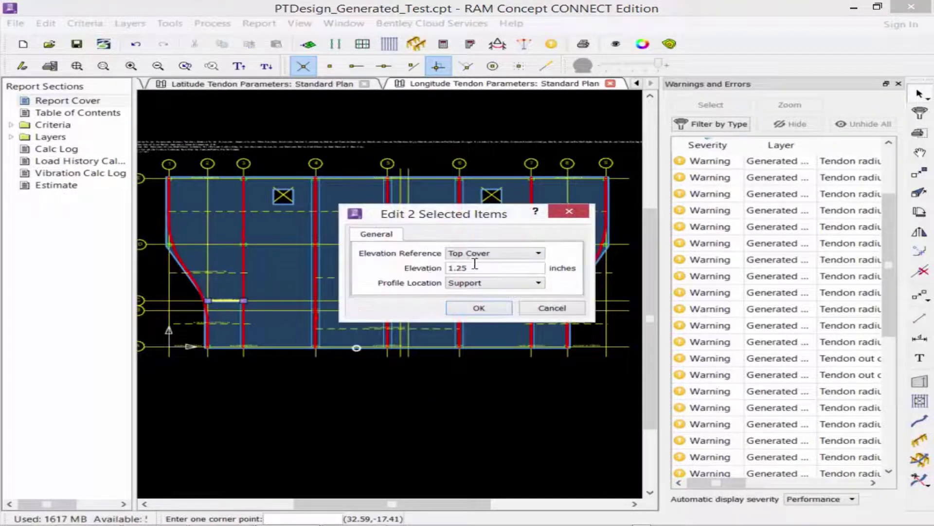
left_click_drag(469, 268, 347, 267)
type("3.25")
left_click(478, 307)
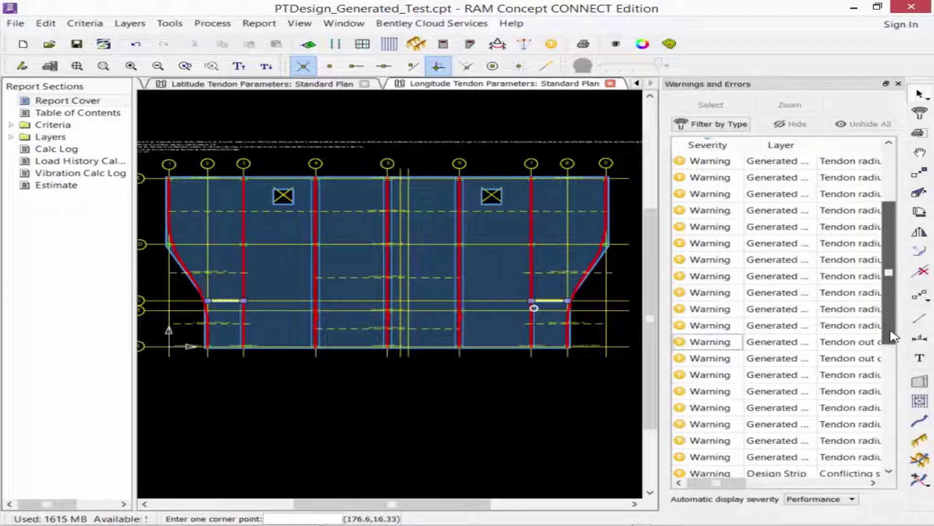
Step: Select Tendon #19's radius warning (4.521 below minimum 6) to locate it on the plan
left_click_drag(894, 337, 899, 387)
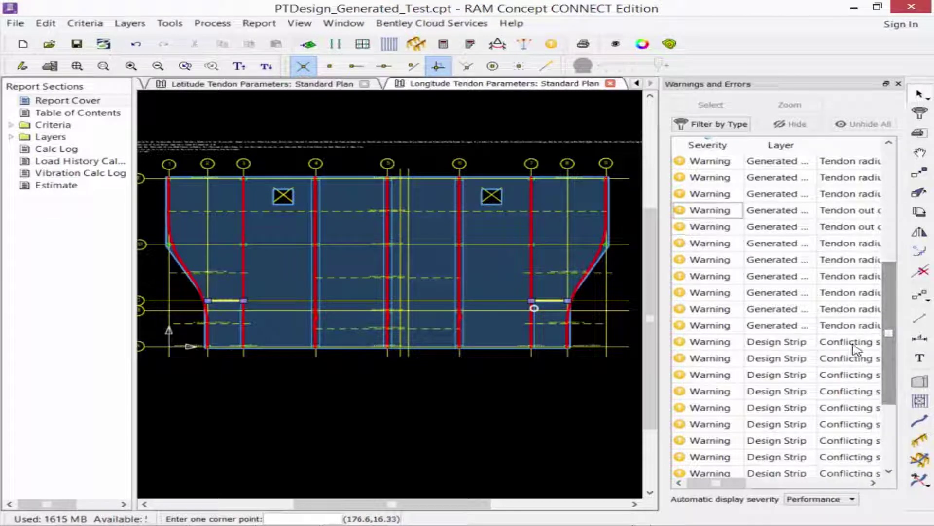
left_click(843, 246)
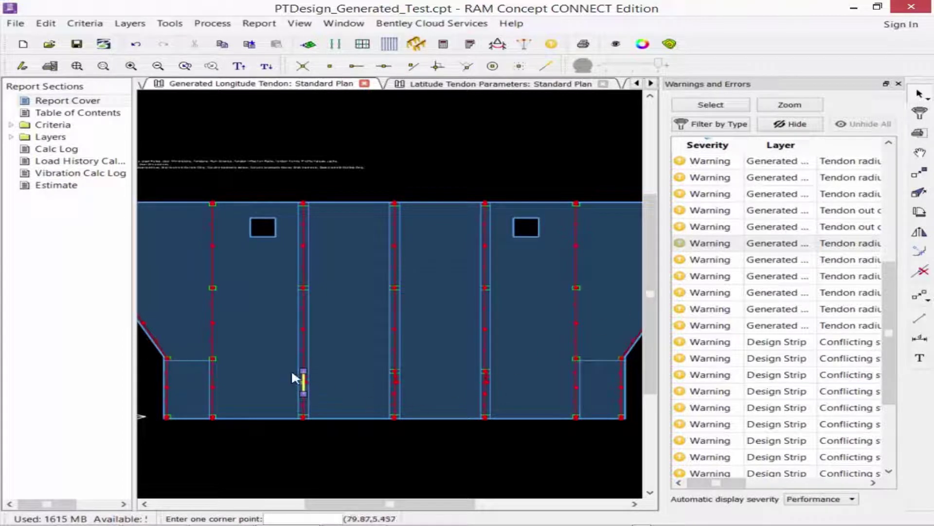
left_click(650, 83)
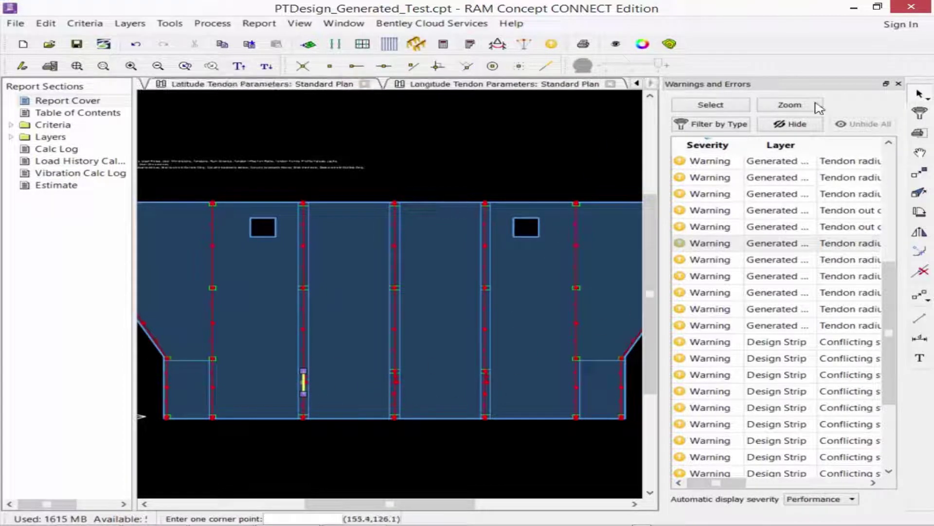
Step: On the Longitude Tendon Parameters plan, set the top-cover profile line near the slab edge to elevation 5.25
left_click(525, 86)
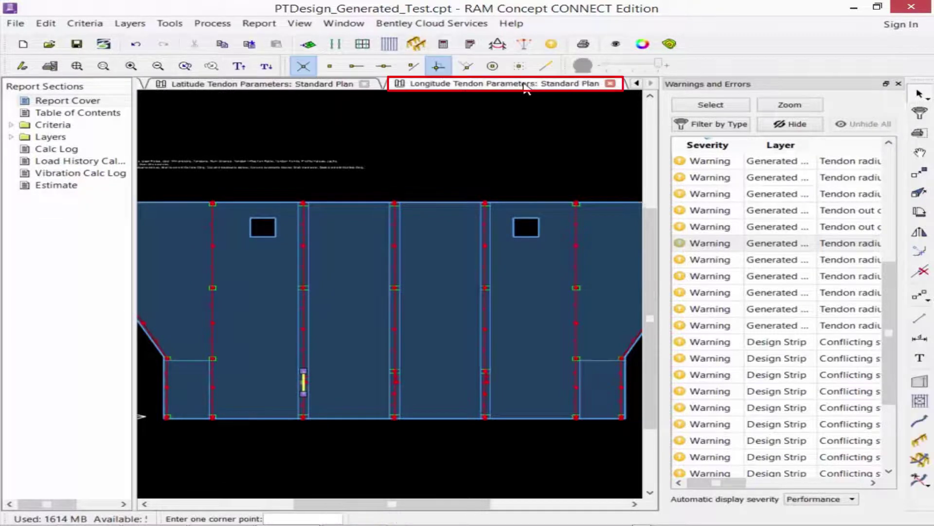
scroll(337, 341, "up", 4)
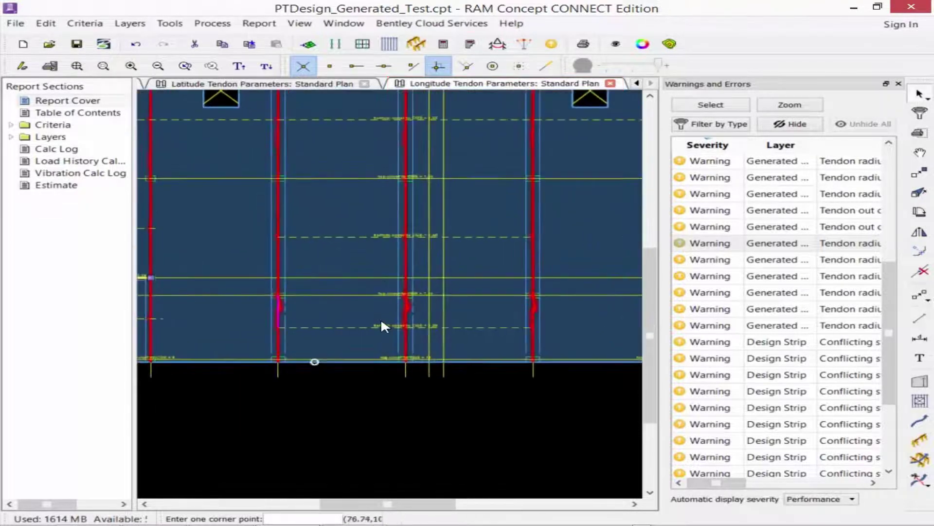
left_click(373, 301)
left_click(356, 286)
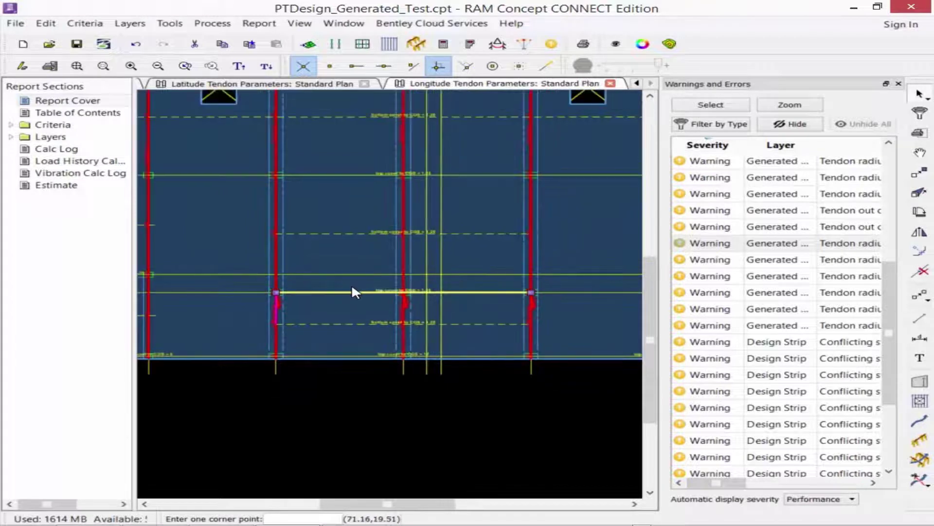
right_click(352, 288)
left_click(384, 294)
type("5.25")
key("Return")
left_click(303, 296)
Step: Change the dashed bottom-cover profile line's elevation from 1.25 to 5.25 inches
left_click(411, 373)
right_click(413, 323)
left_click(446, 330)
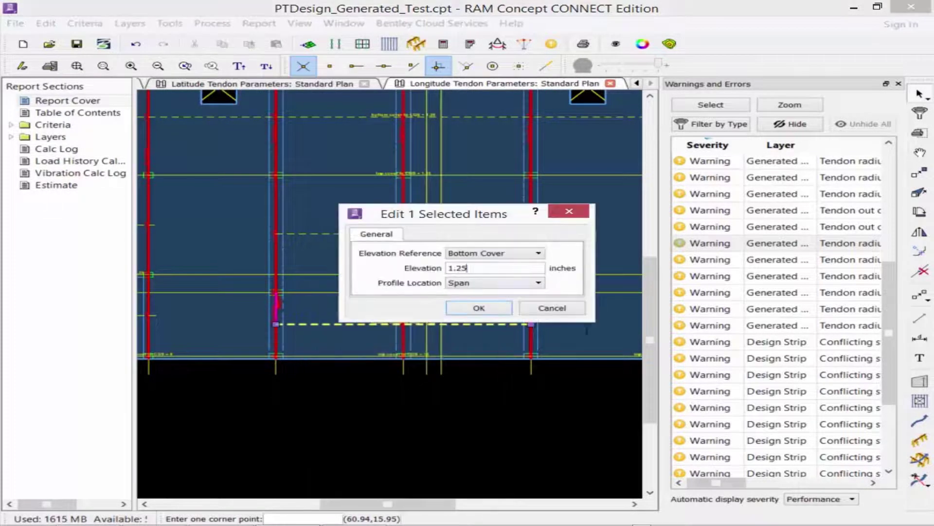
key("ctrl+a")
type("5.25")
key("Return")
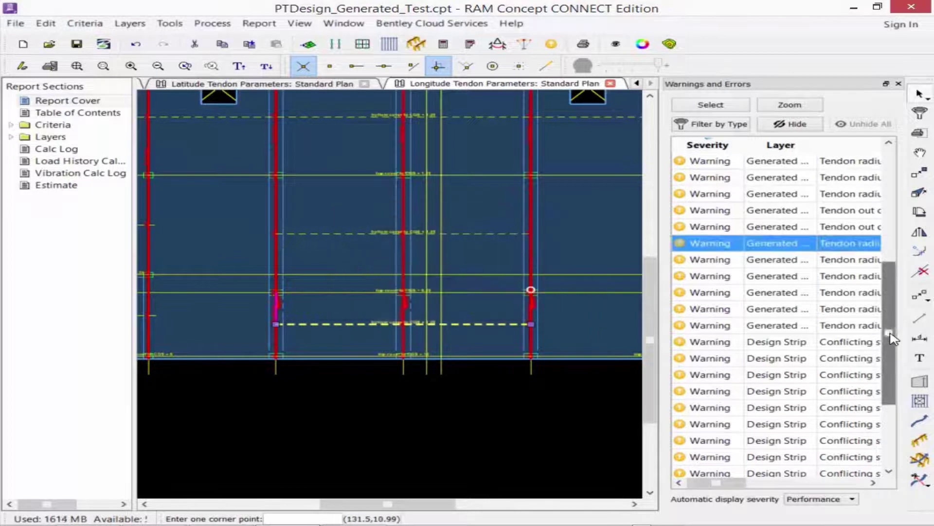
left_click_drag(892, 342, 886, 387)
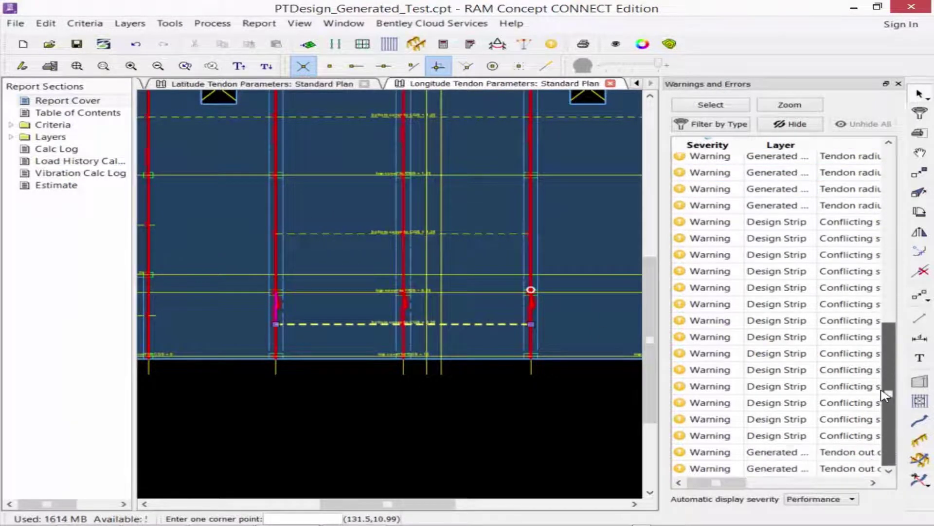
Step: Open the Latitude Design Spans plan from a Design Strip Conflicting warning and scroll to read its message
double_click(836, 225)
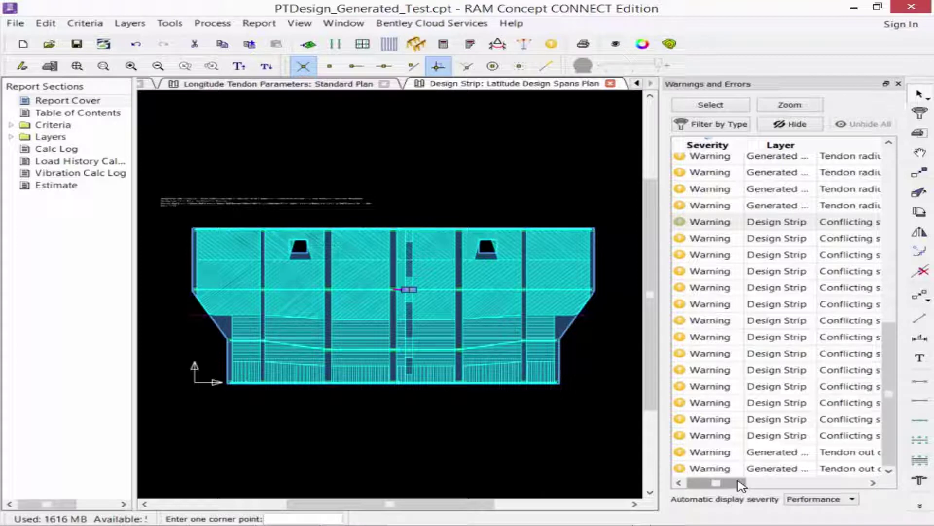
left_click_drag(741, 484, 791, 484)
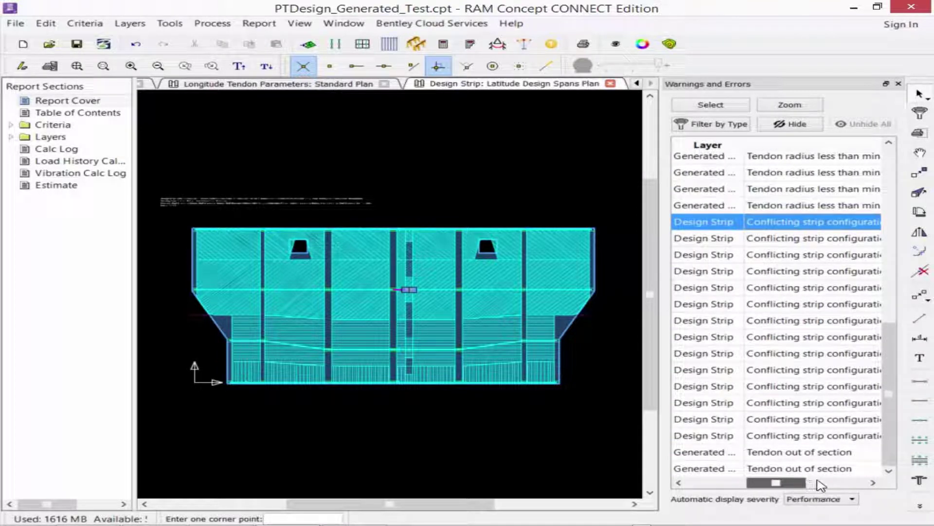
left_click(827, 483)
left_click(761, 483)
left_click(715, 483)
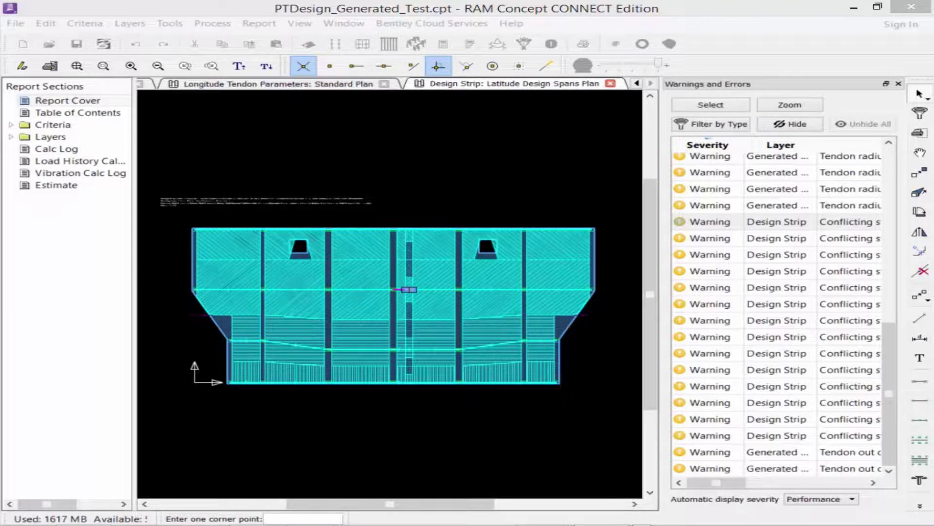
Step: Regenerate tendons, then run Calculate All, suppressing and continuing past the strip configuration warning
left_click(389, 45)
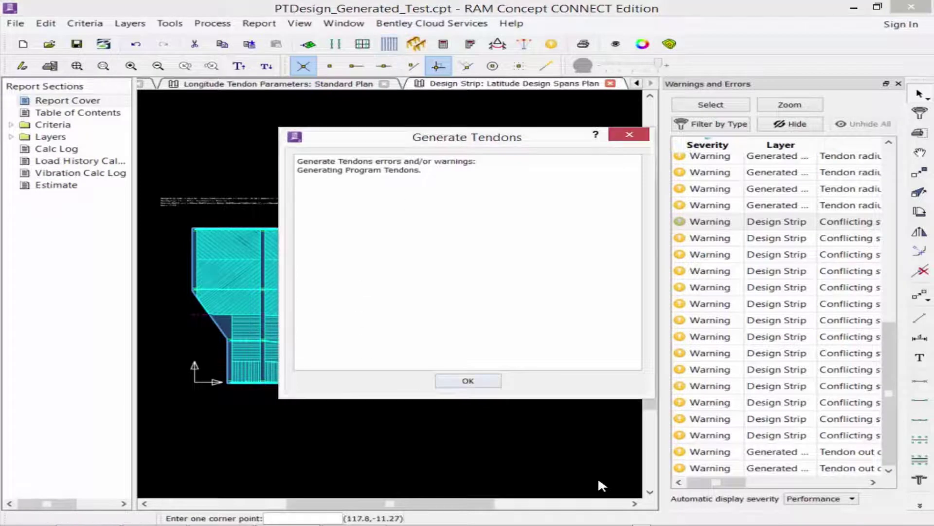
left_click(483, 384)
left_click(443, 44)
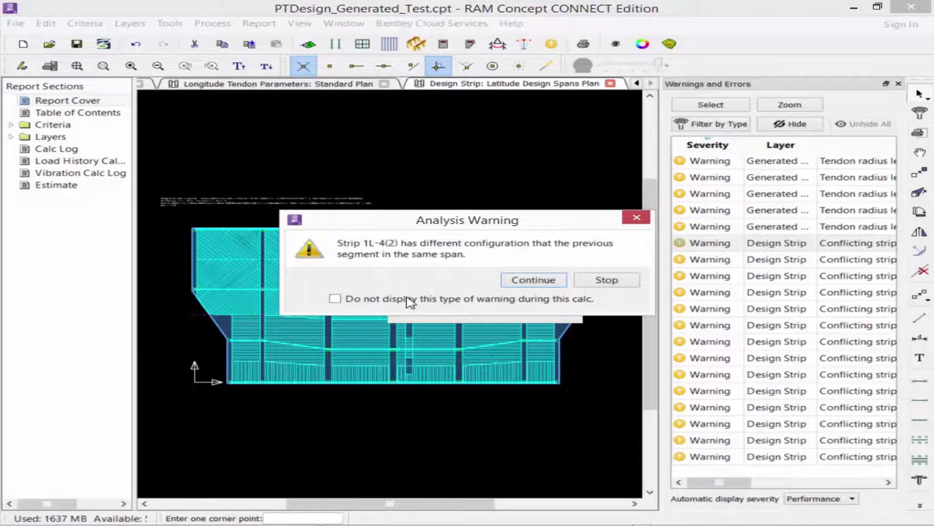
left_click(429, 304)
left_click(518, 285)
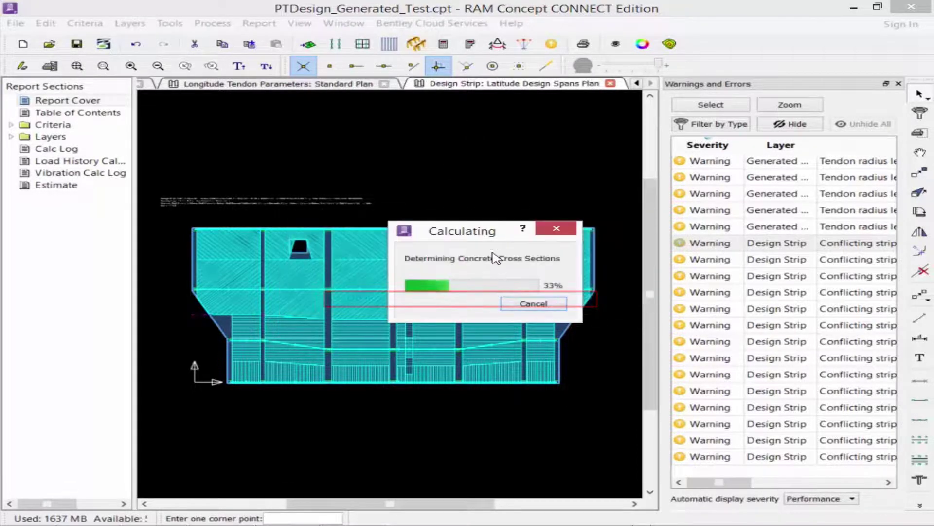